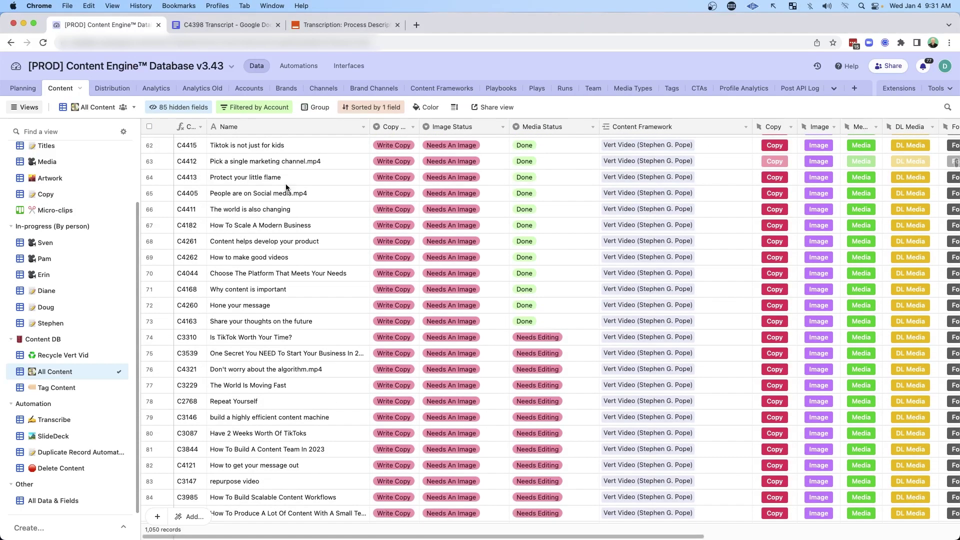
Scroll through the All Content records, then switch to the 'Transcription: Process Descript' Zap tab.
scroll(285, 183, "down", 5)
scroll(286, 183, "down", 20)
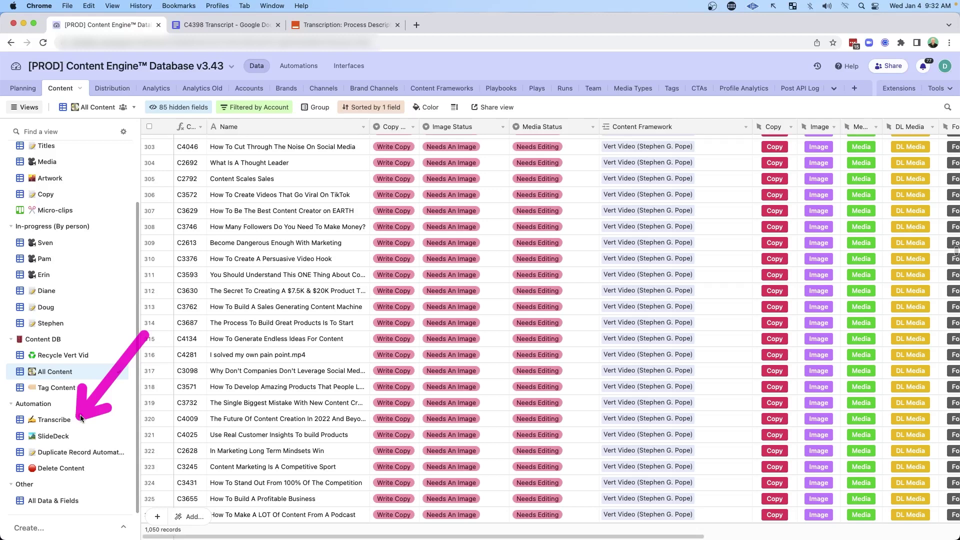
key("super+3")
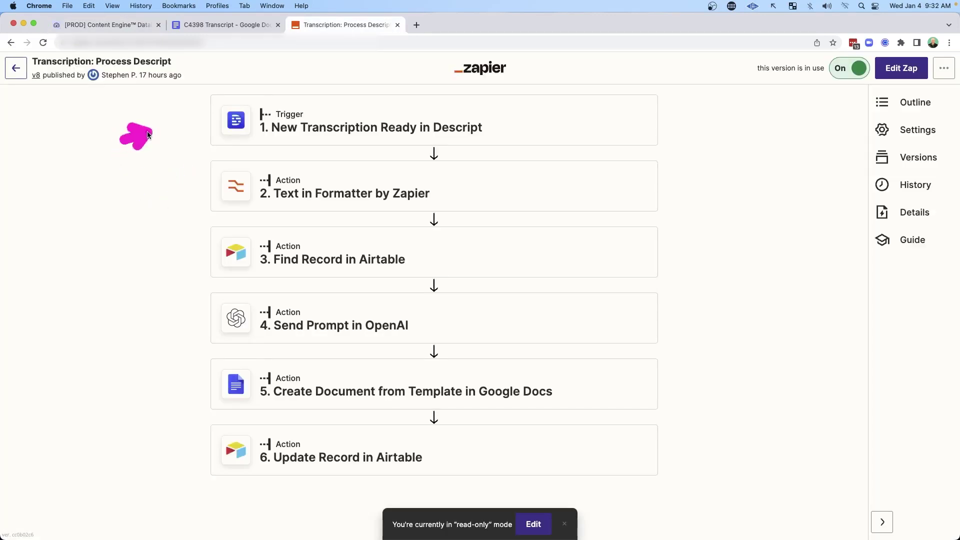
Review the OpenAI Send Prompt step: text-davinci-003 model, rewrite prompt, temperature 0.7, max length 256.
left_click_drag(148, 135, 184, 339)
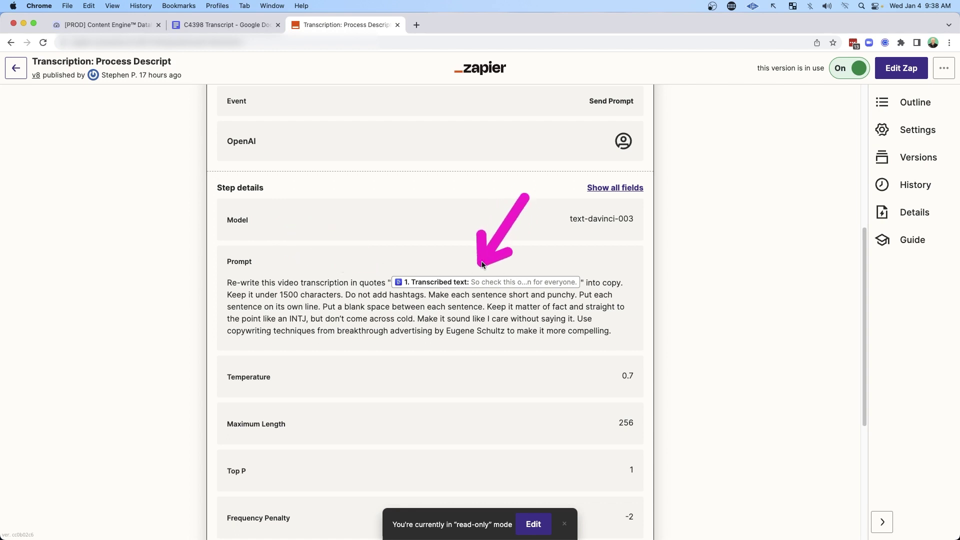
scroll(482, 265, "up", 6)
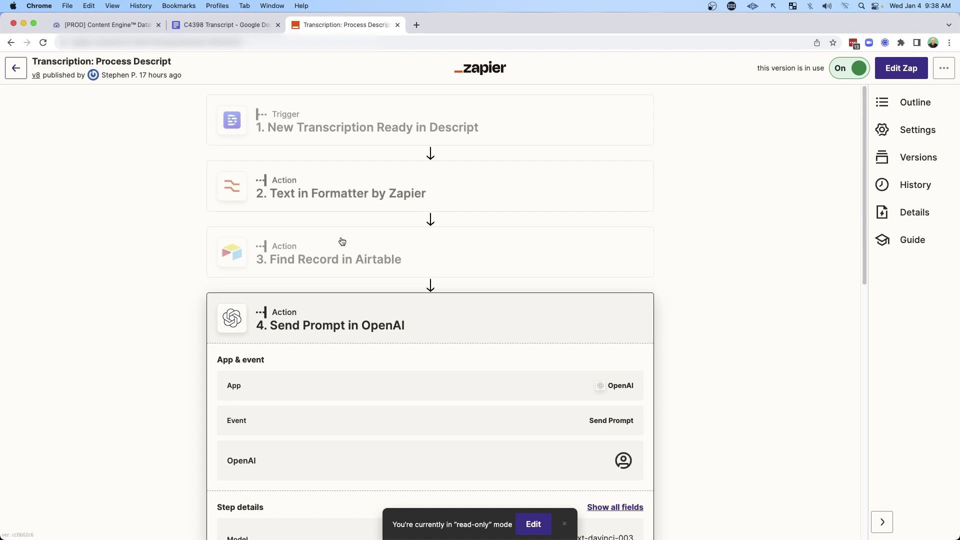
Return to Airtable, open record C4398's transcript Google Doc and select its last paragraph.
scroll(634, 330, "down", 5)
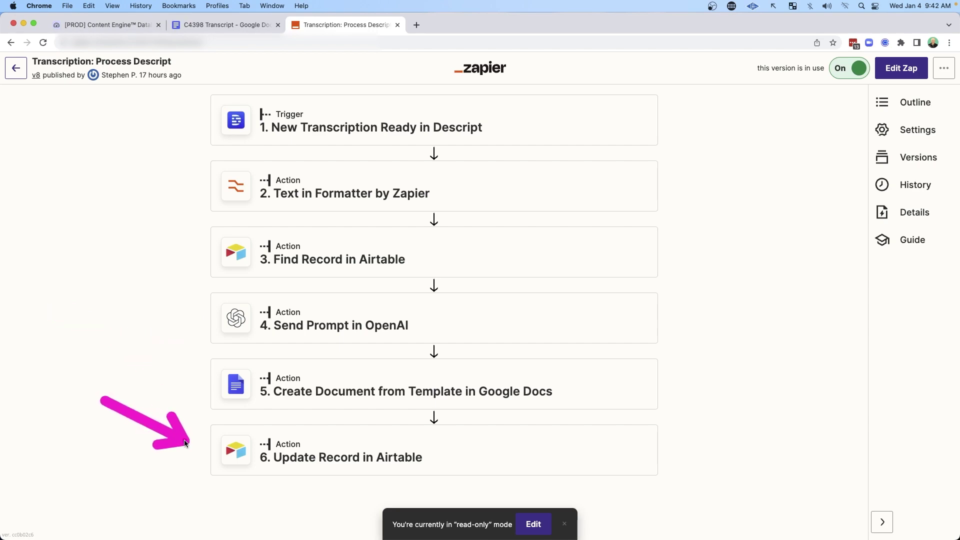
key("super+1")
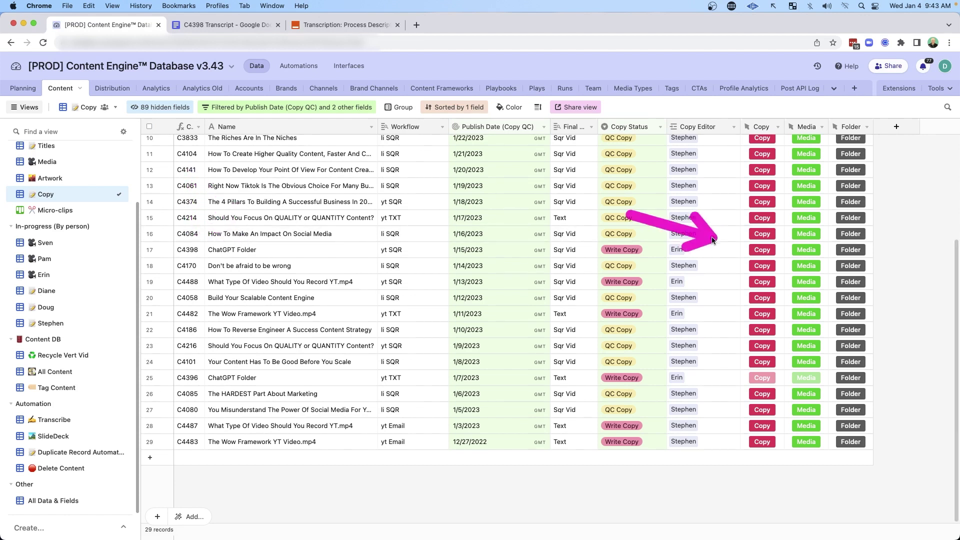
left_click(762, 252)
left_click_drag(541, 354, 161, 202)
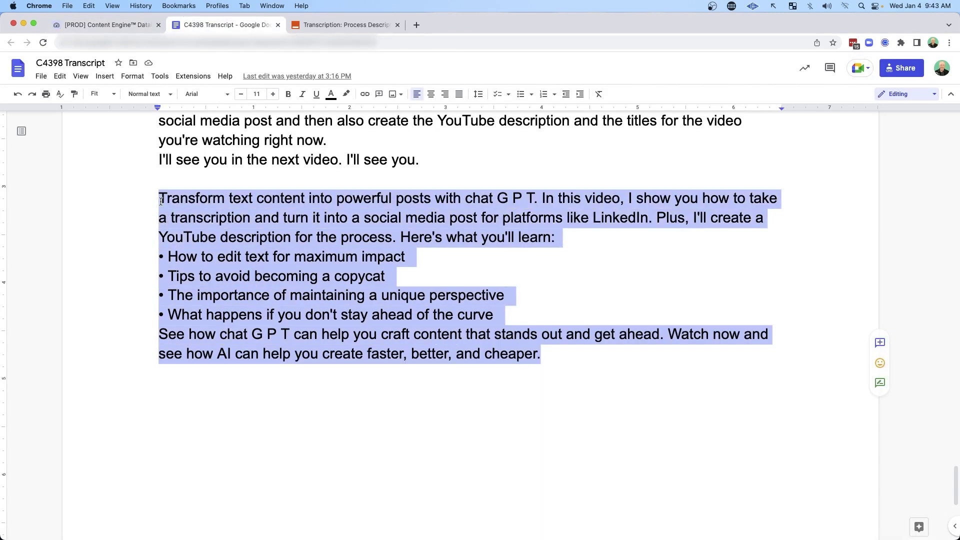
Select and review the generated YouTube description at the end of the C4398 transcript.
scroll(427, 346, "up", 4)
left_click(427, 346)
left_click_drag(433, 350, 332, 110)
scroll(331, 250, "down", 10)
left_click_drag(429, 379, 305, 228)
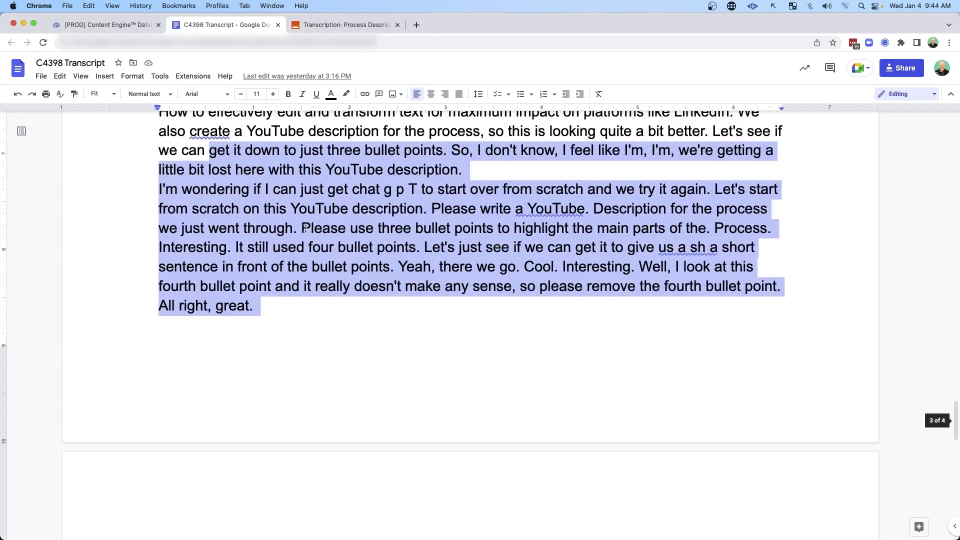
left_click(451, 297)
scroll(500, 300, "down", 5)
left_click_drag(552, 309, 153, 155)
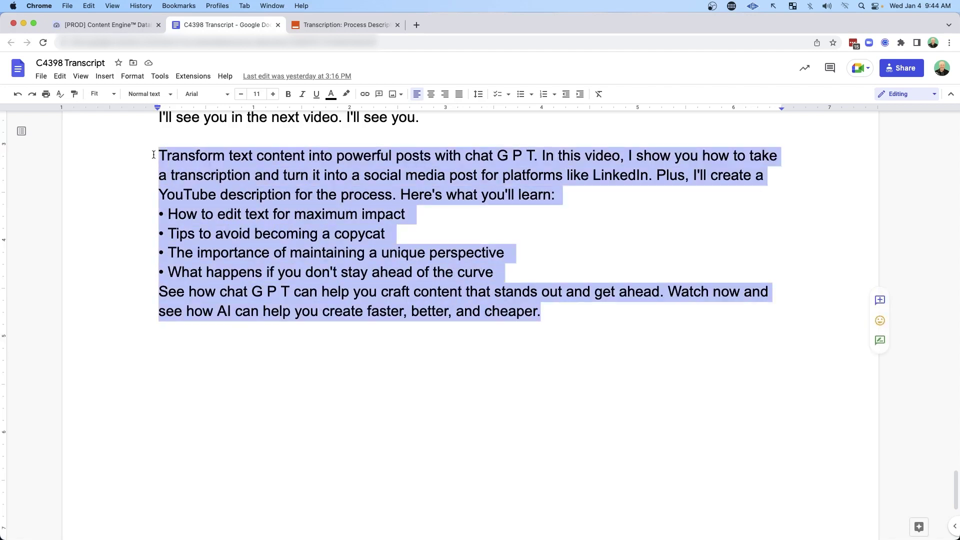
left_click(478, 272)
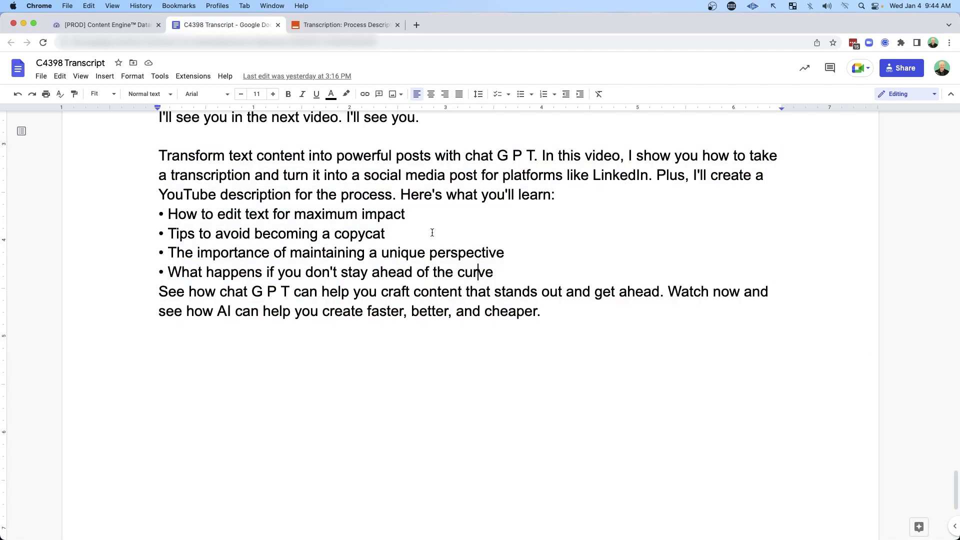
Put "Here's what you'll learn:" on its own line, space the paragraphs, and capitalise 'Chat'.
left_click(400, 194)
key("BackSpace")
key("Return")
key("Return")
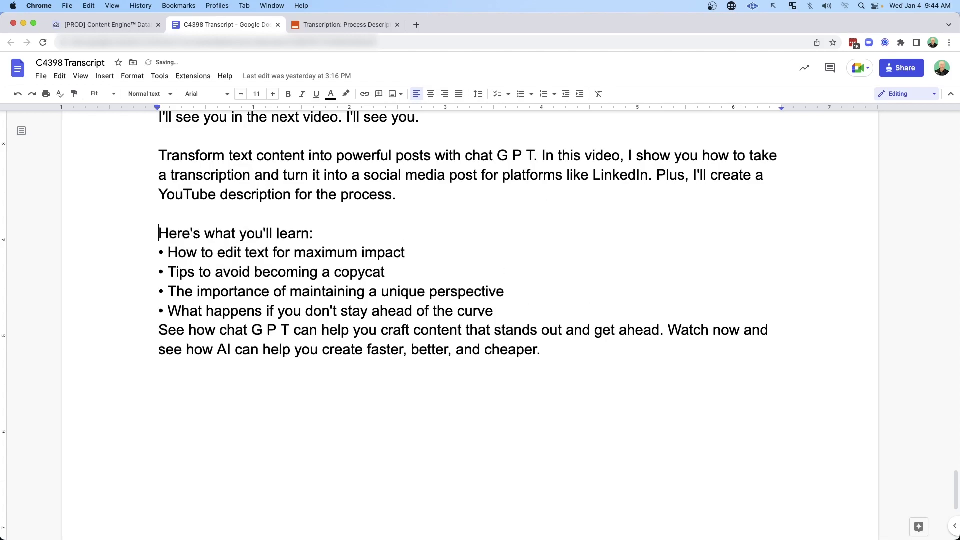
left_click(313, 233)
key("Return")
left_click(493, 311)
key("Return")
left_click(473, 155)
key("BackSpace")
type("C")
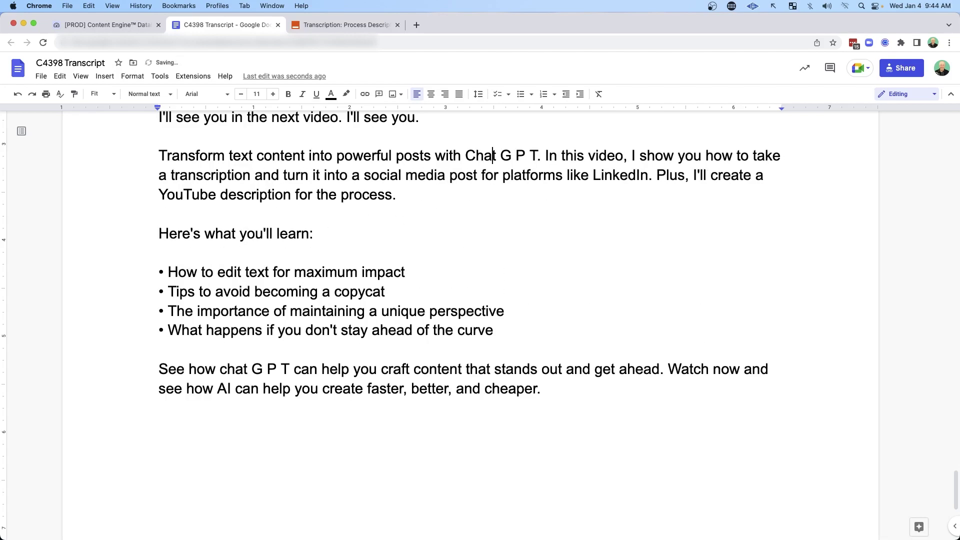
key("BackSpace")
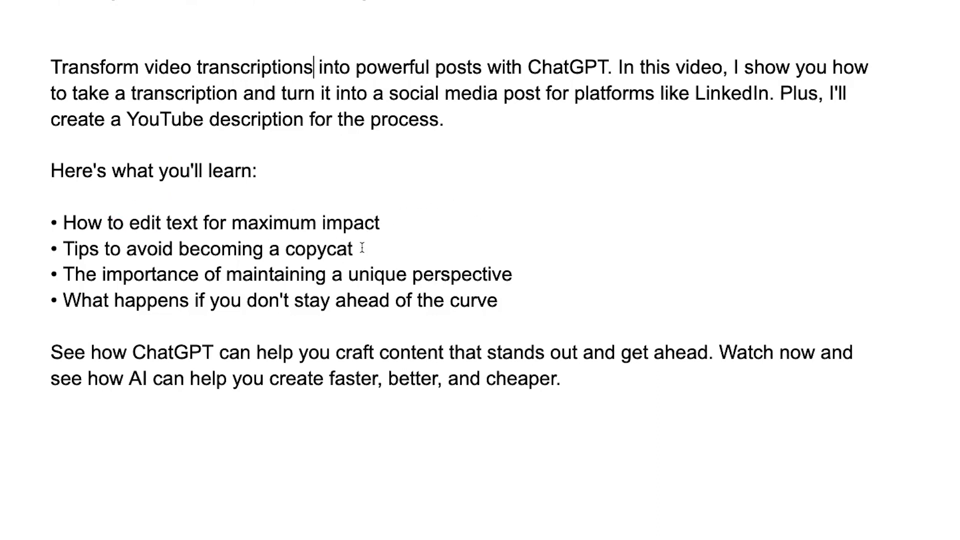
mouse_move(599, 162)
left_mouse_down()
mouse_move(415, 214)
mouse_move(509, 229)
mouse_move(517, 241)
left_mouse_up()
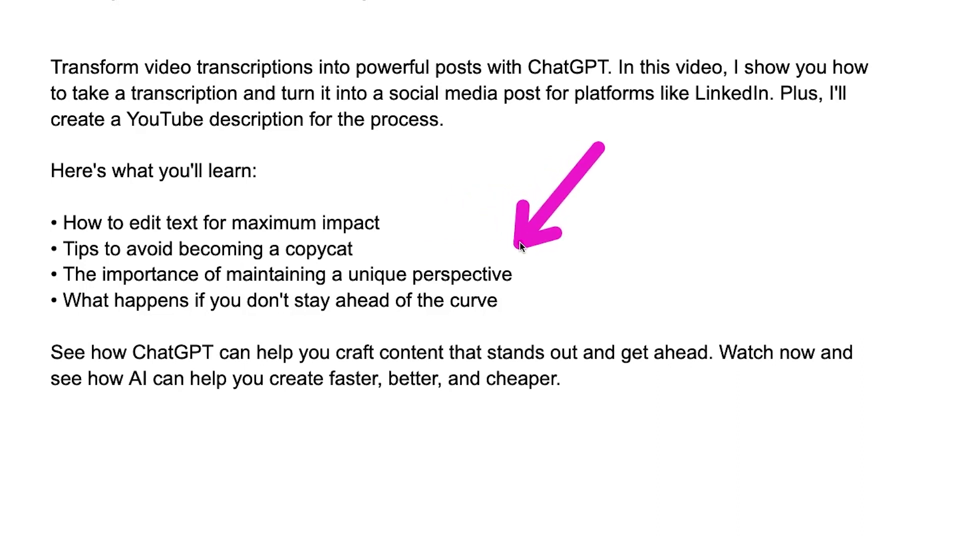
left_click_drag(600, 149, 410, 291)
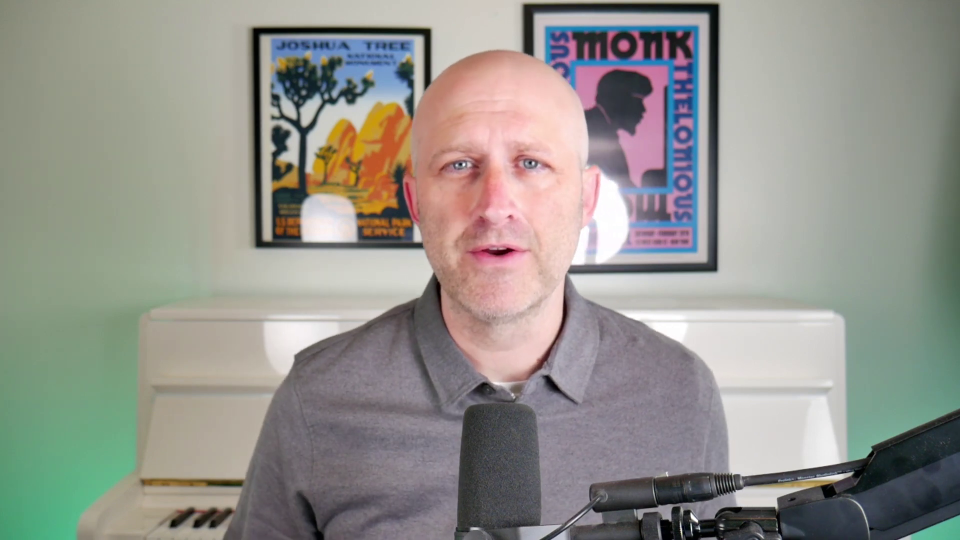
Back in Airtable, open the Copy Status options for record C4398, still at Write Copy.
left_click_drag(115, 245, 387, 345)
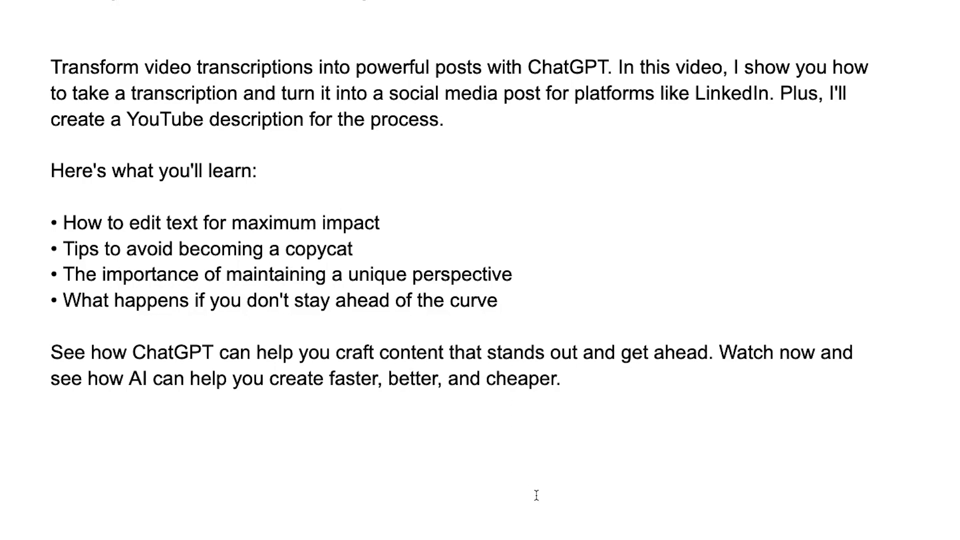
left_click_drag(510, 487, 406, 369)
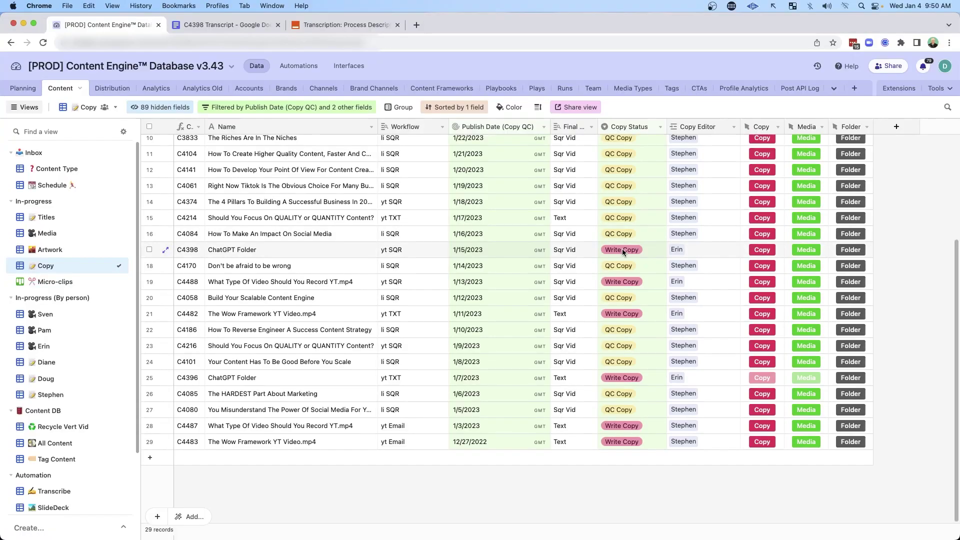
left_click(624, 250)
left_click(625, 252)
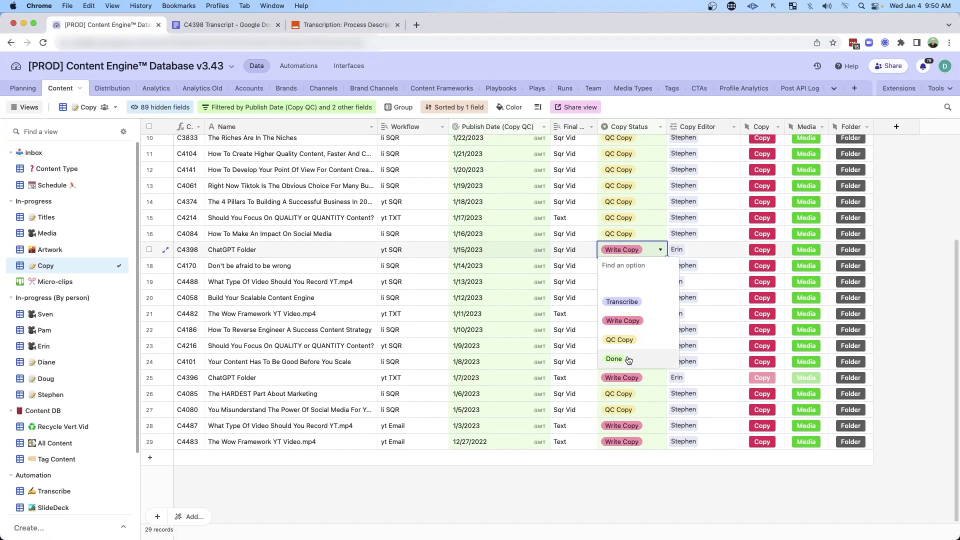